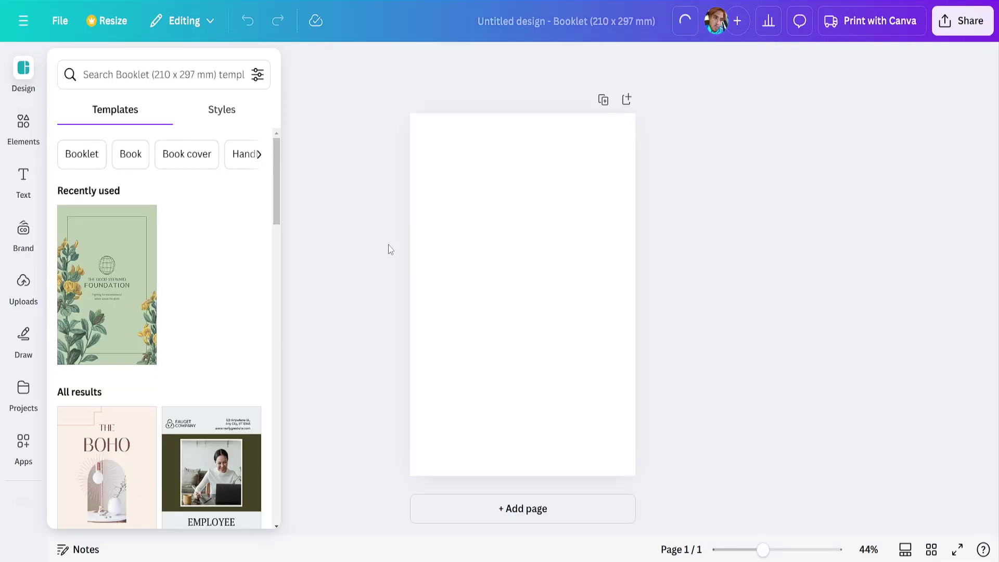
Add a body text box filled with the pasted Lorem Ipsum paragraph, then reselect it.
click(24, 178)
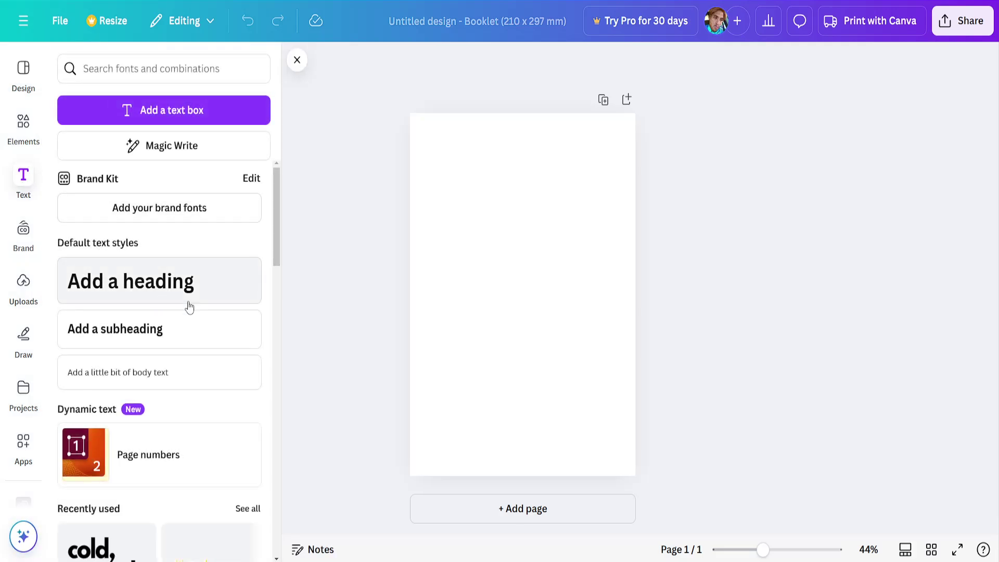
click(158, 384)
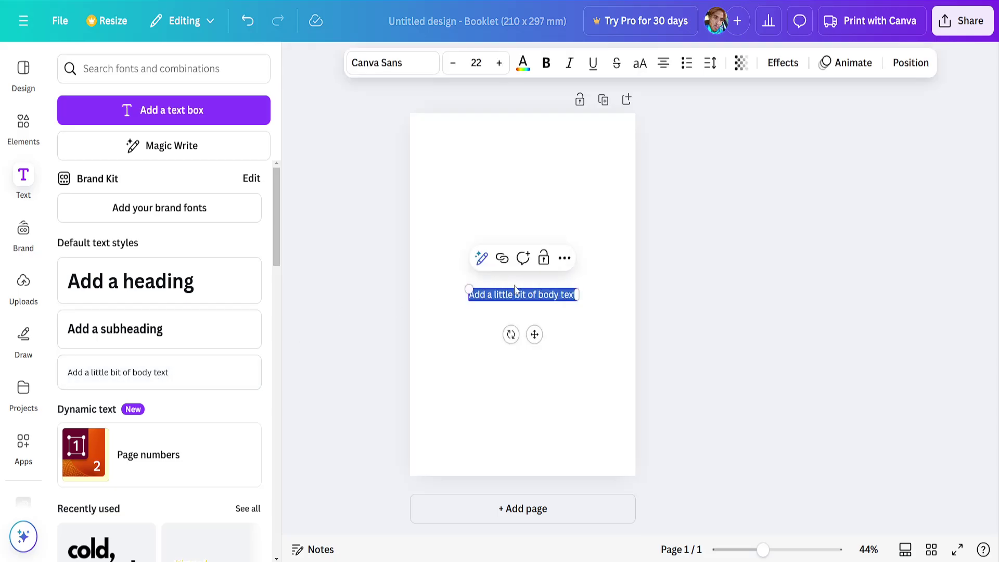
text(Lorem Ipsum is simply dummy text of the printing and typesetting industry. Lorem Ipsum has been the industry's standard dummy text ever since the 1500s, when an unknown printer took a galley of type and scrambled it to make a type specimen book. It has survived not only five centuries, but also the leap into electronic typesetting, remaining essentially unchanged. It was popularised in the 1960s with the release of Letraset sheets containing Lorem Ipsum passages, and more recently with desktop publishing software like Aldus PageMaker including versions of Lorem Ipsum.)
click(404, 250)
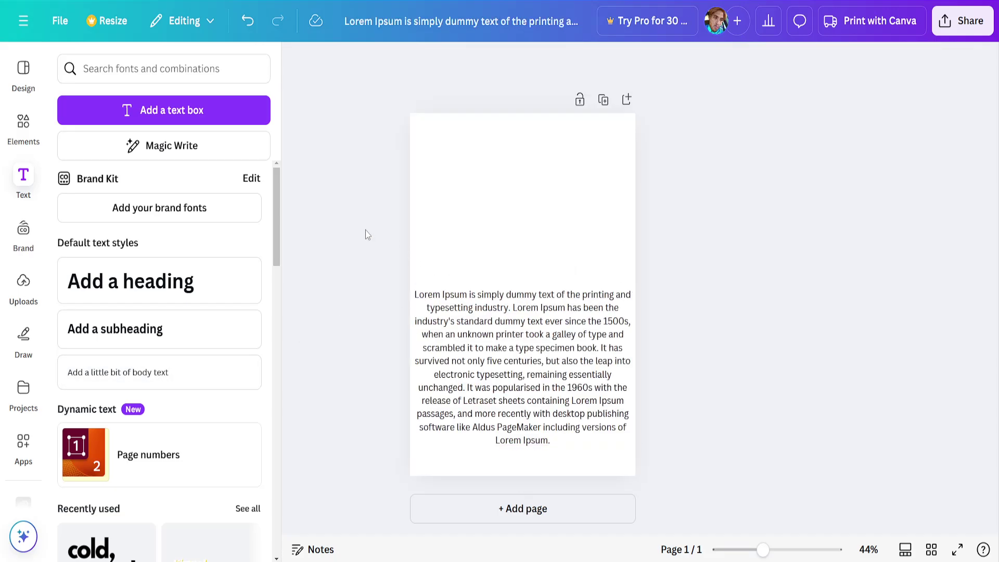
click(614, 361)
Shrink the Lorem Ipsum paragraph box and left-align its text.
drag(636, 361, 633, 372)
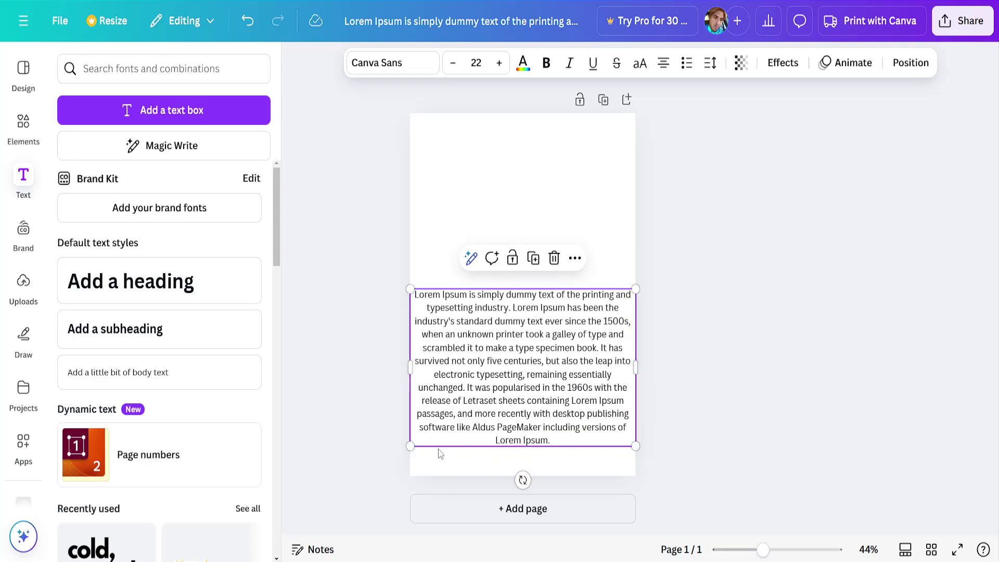
drag(410, 445, 453, 416)
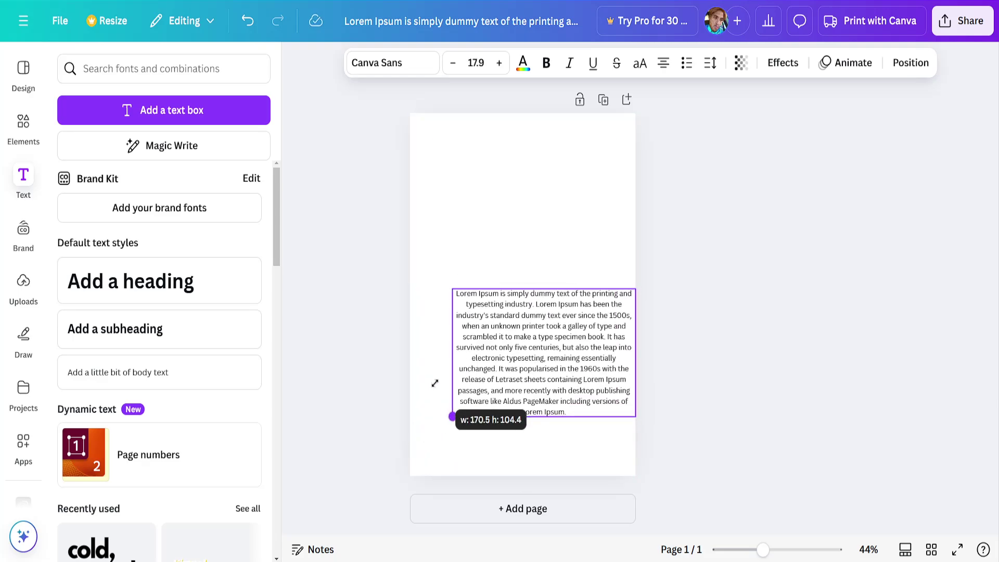
click(664, 64)
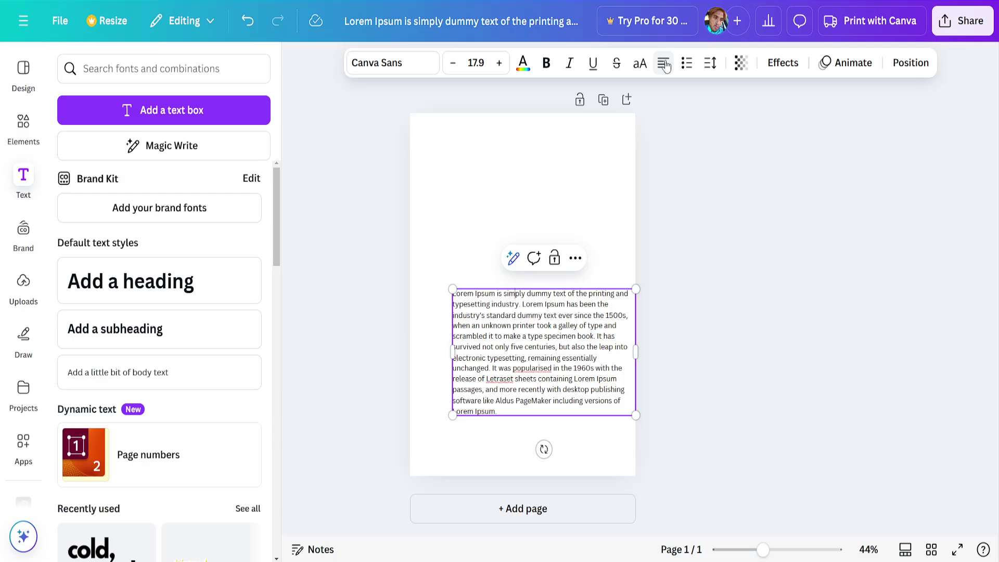
Move the paragraph toward the right and higher on the page.
drag(533, 325, 469, 349)
click(750, 330)
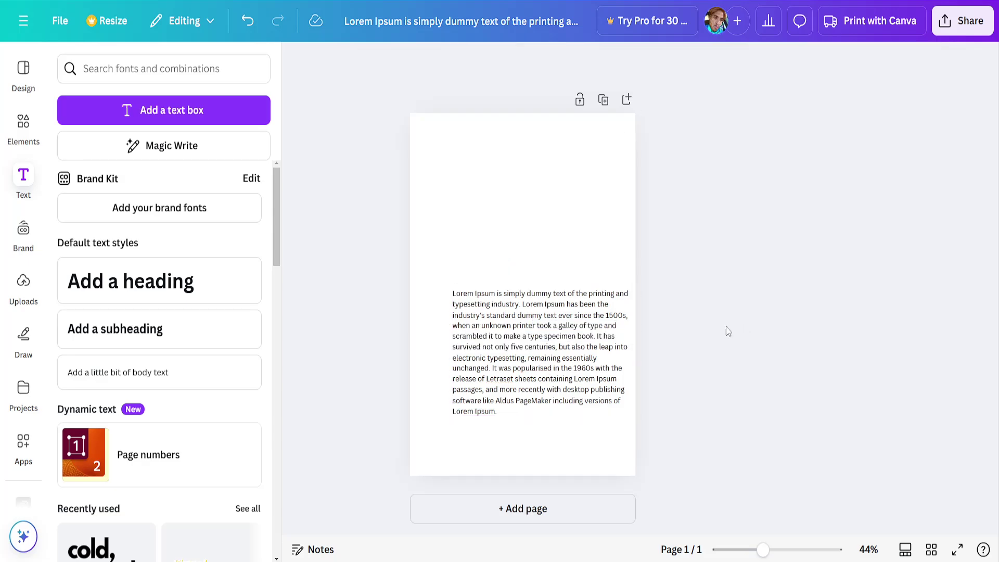
drag(572, 317, 573, 286)
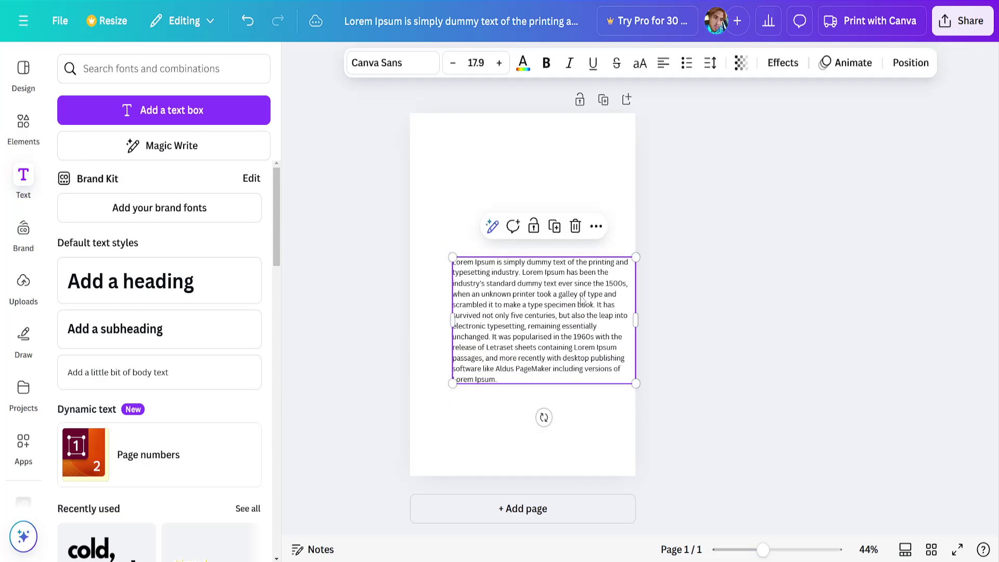
click(719, 262)
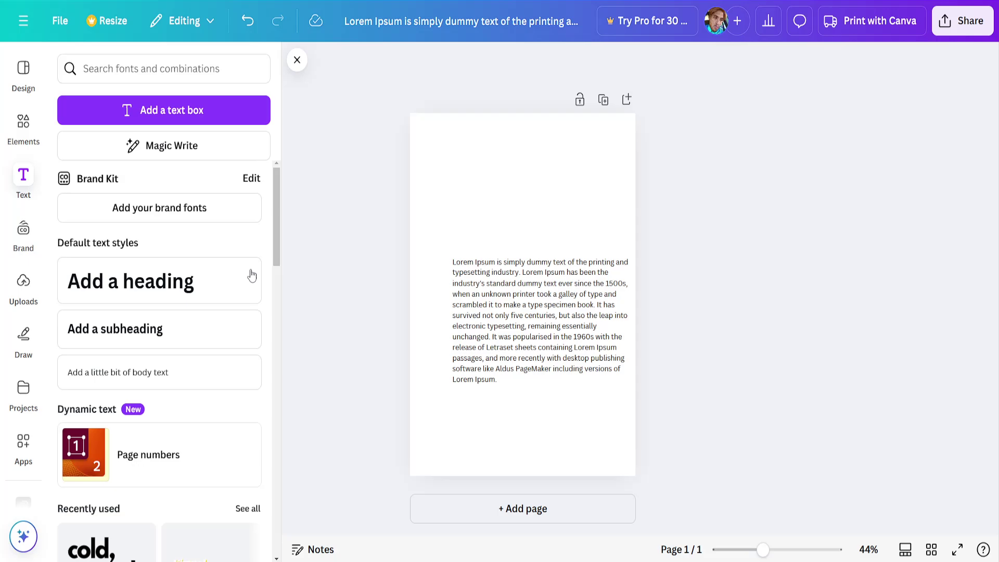
mouse_move(160, 329)
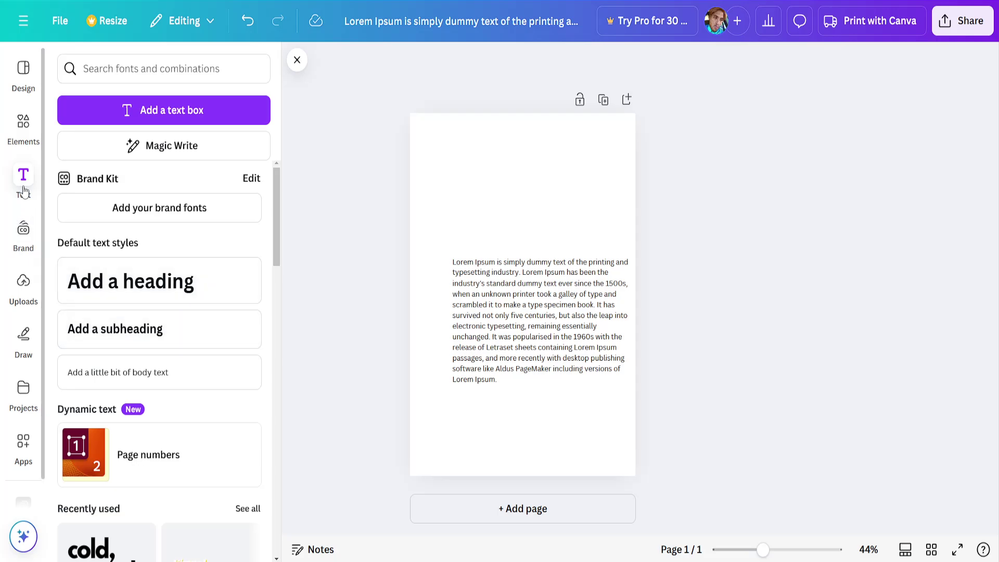
Add a subheading reading 'loren ipnum' to the page.
click(169, 340)
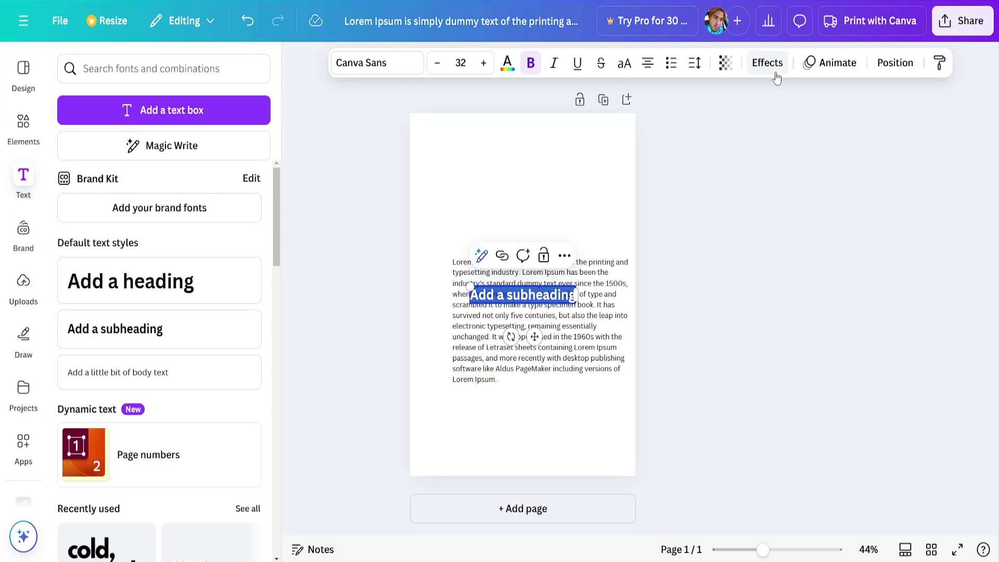
text(loren i)
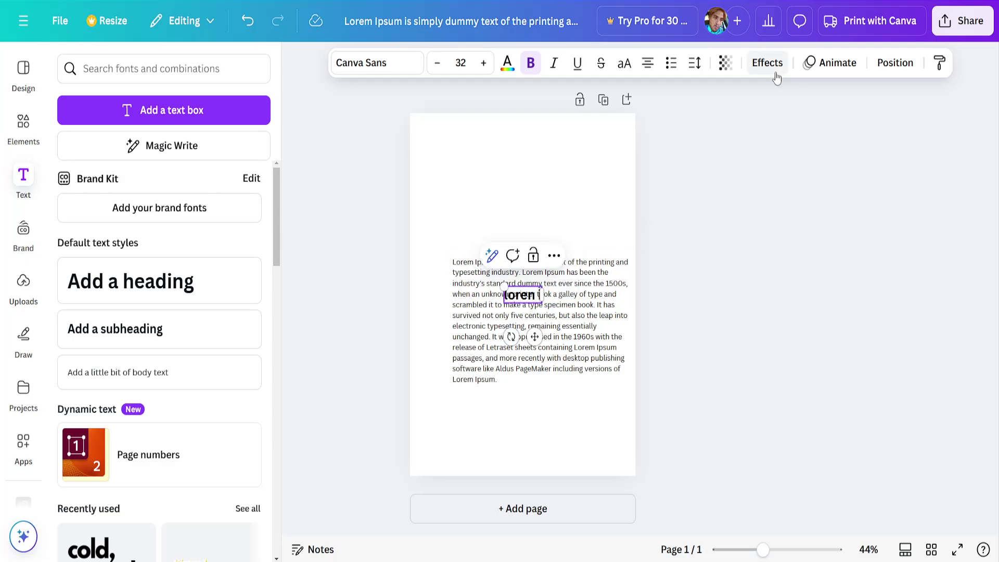
text(pnum)
click(830, 223)
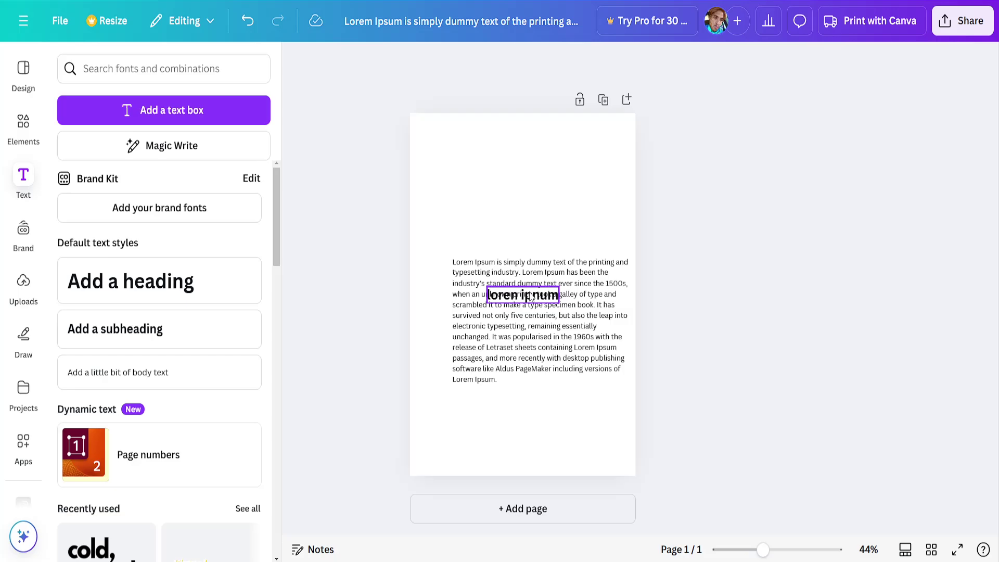
Position 'loren ipnum' at the page's left edge just above the paragraph.
drag(521, 291, 448, 251)
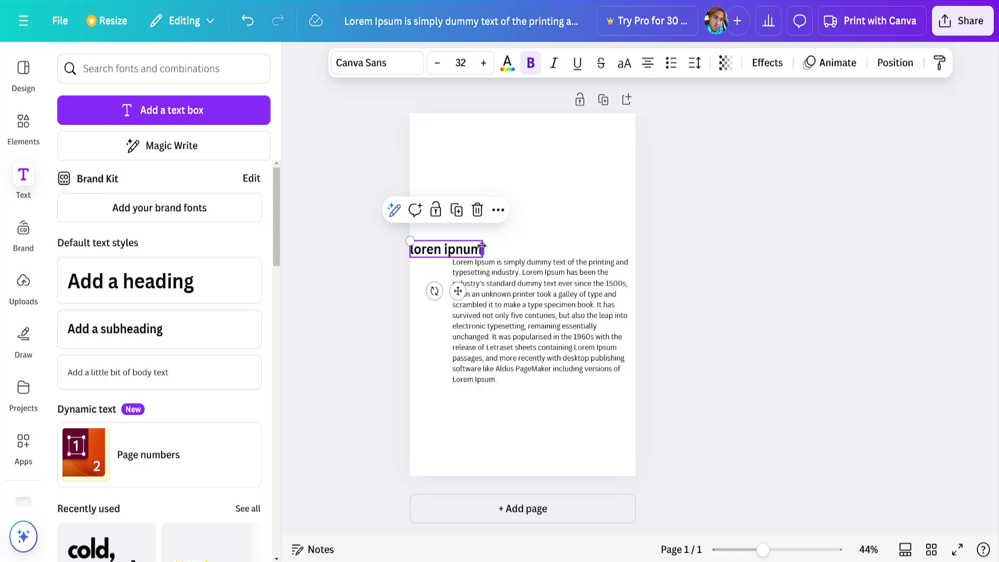
drag(433, 253, 434, 256)
click(543, 246)
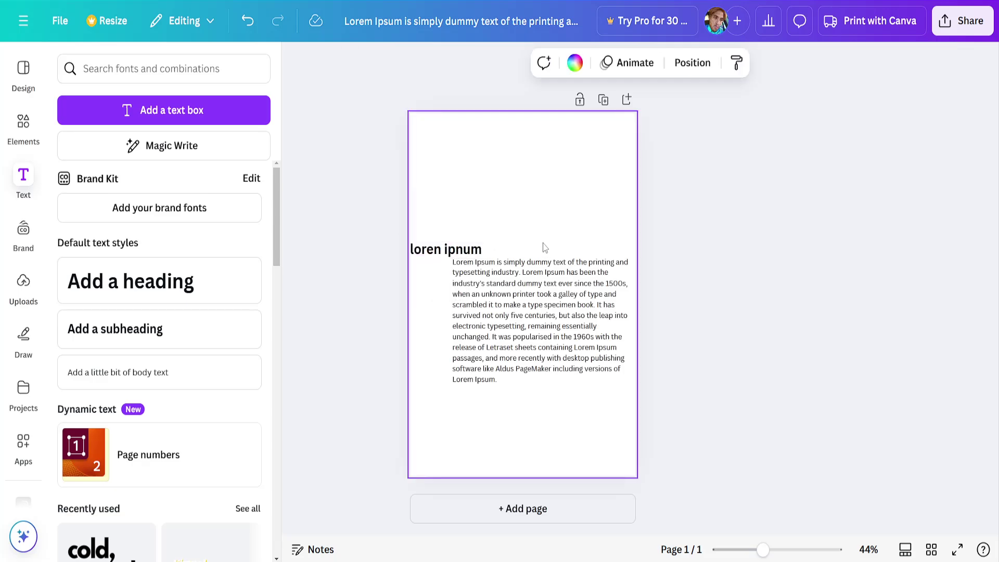
click(800, 320)
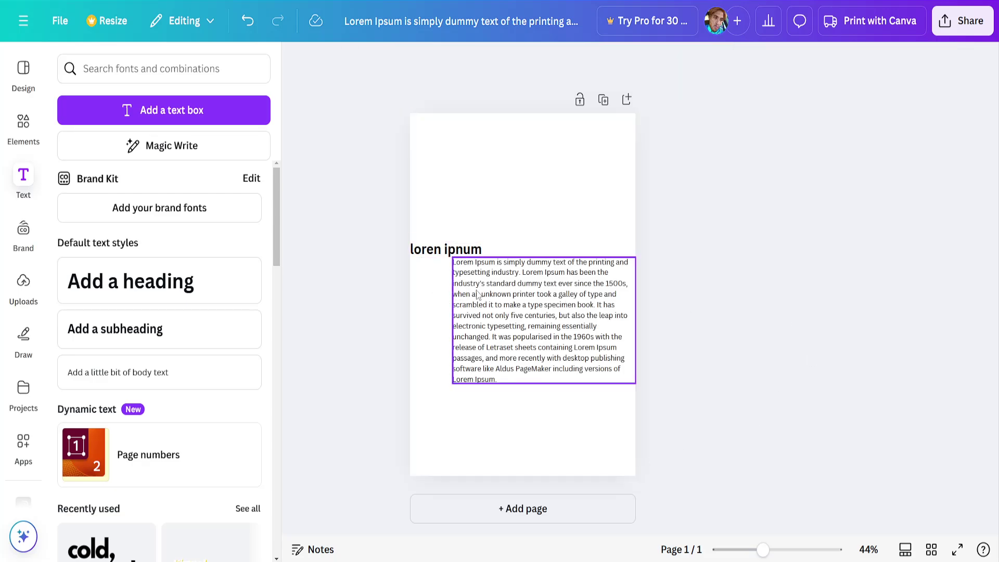